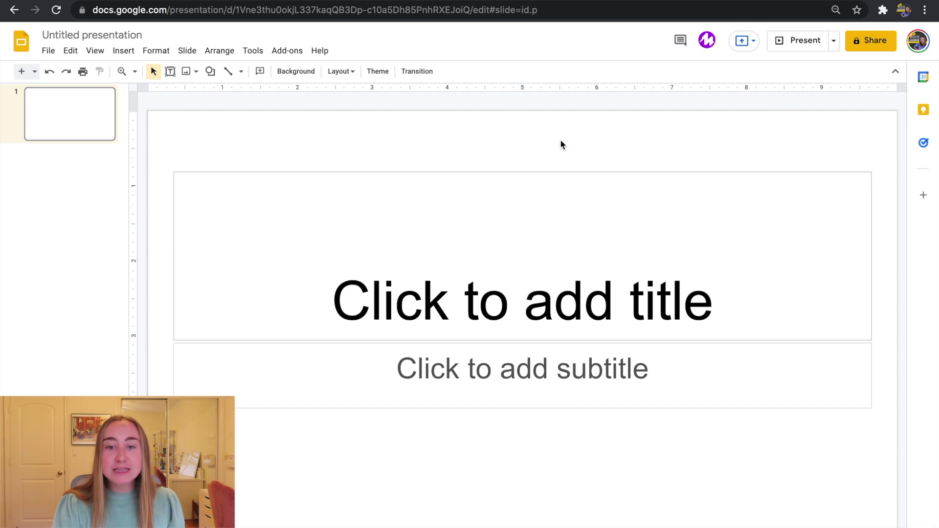
# - Select the title and subtitle placeholders together and delete them
pyautogui.moveTo(561, 141); pyautogui.dragTo(581, 454)
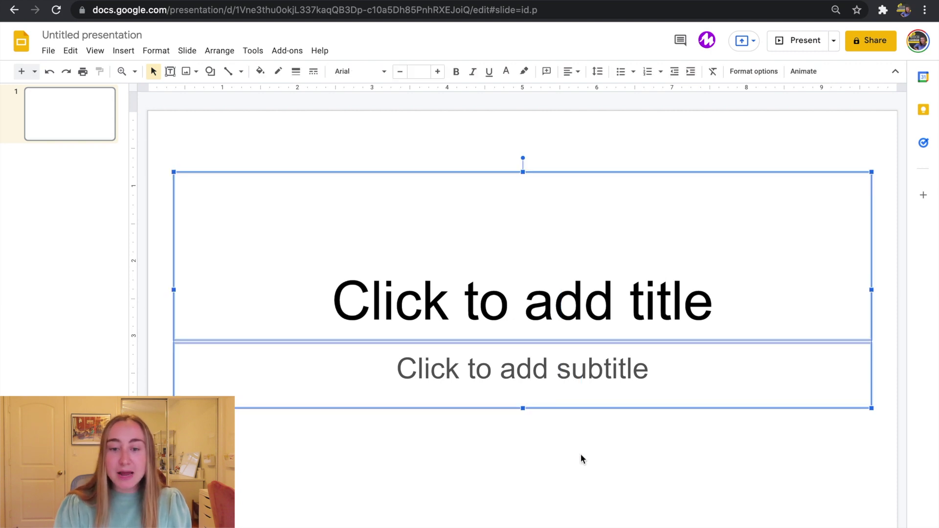
pyautogui.press('BackSpace')
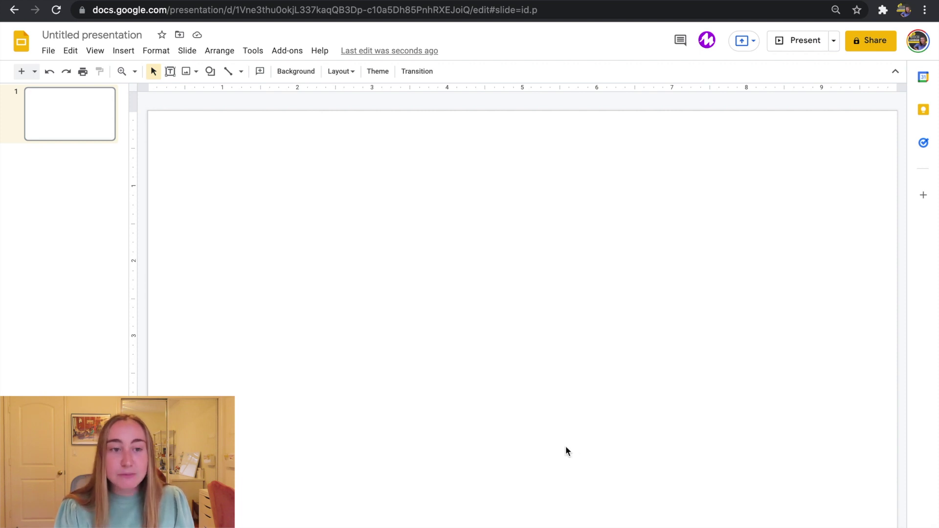
# - Add a wide text box across the slide top reading 'Friday November 5, 2021'
pyautogui.click(169, 72)
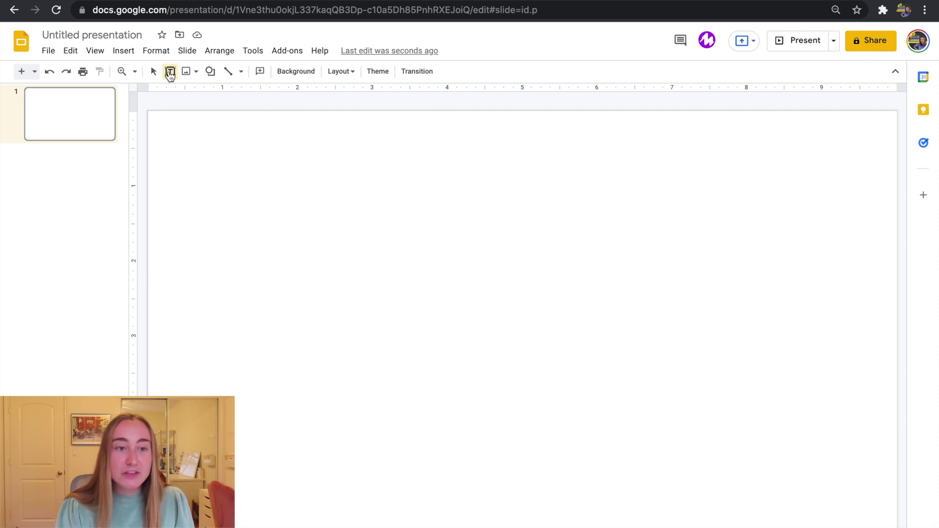
pyautogui.moveTo(163, 134); pyautogui.dragTo(845, 203)
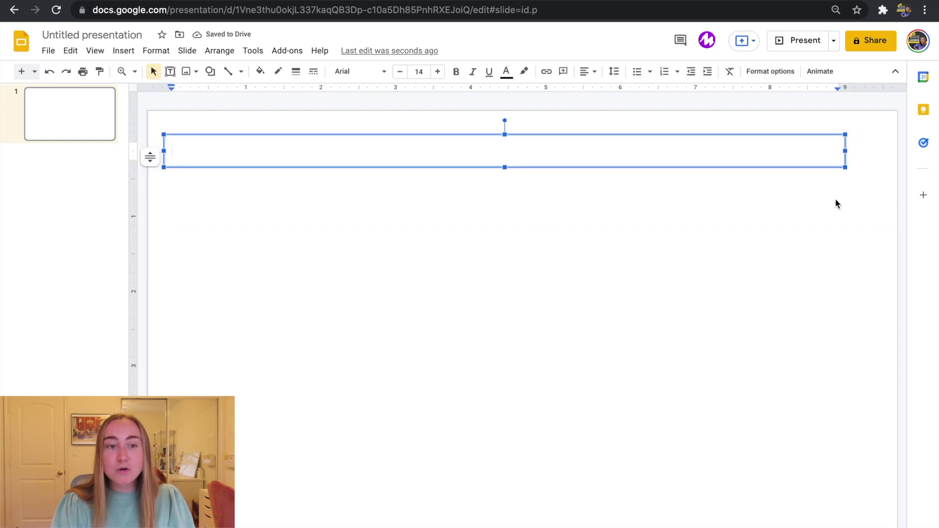
pyautogui.write('Friday ')
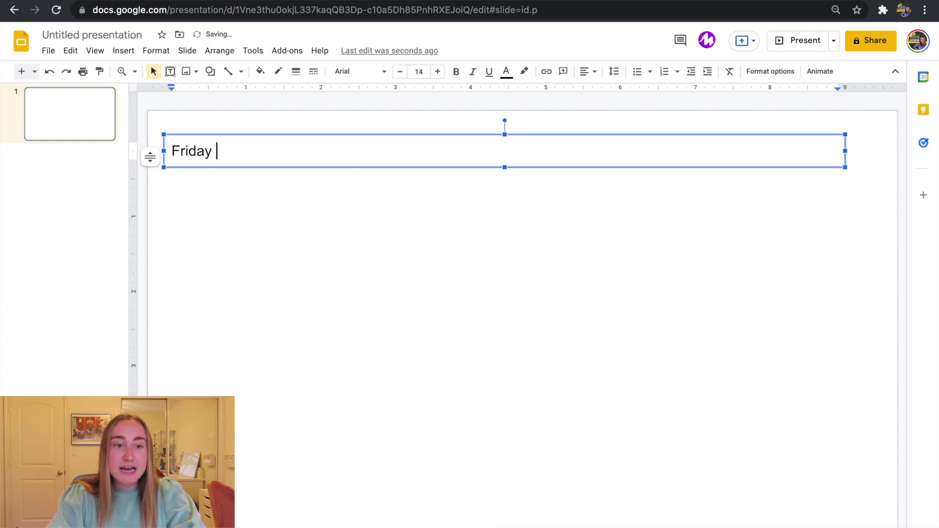
pyautogui.write('November 5, 220')
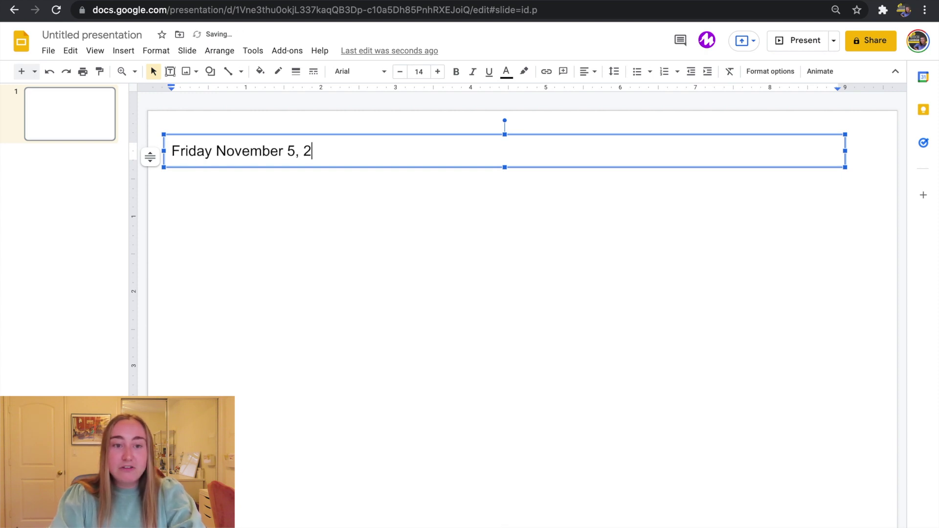
pyautogui.press('BackSpace')
pyautogui.press('BackSpace')
pyautogui.write('021')
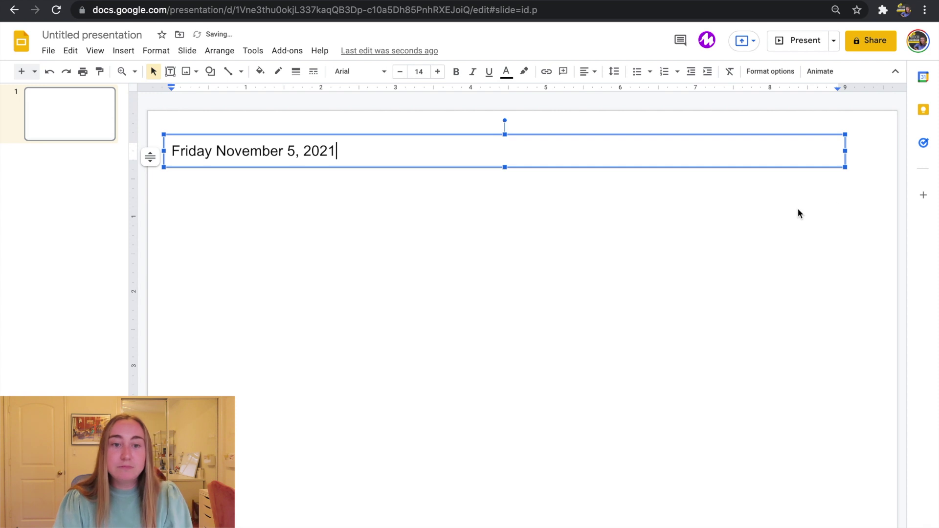
pyautogui.click(798, 208)
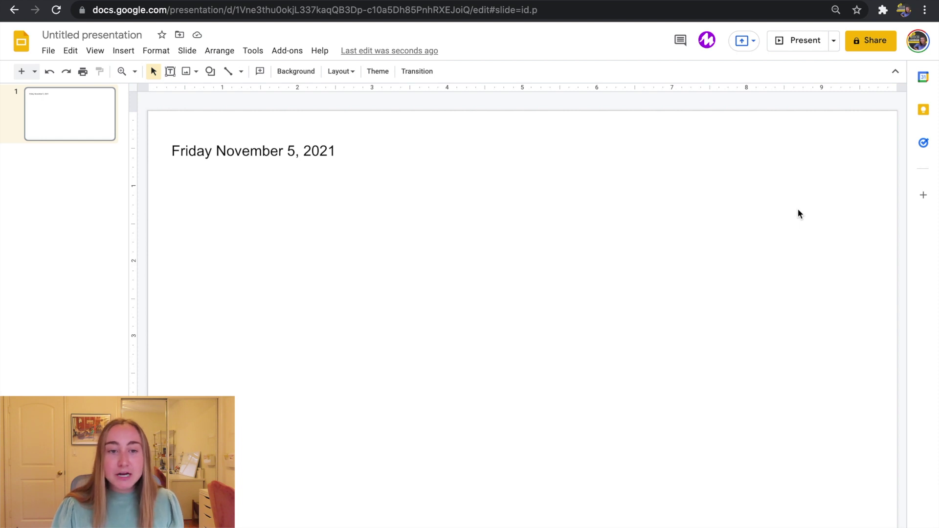
# - Change the date text to the Fjalla One font at size 60
pyautogui.click(469, 145)
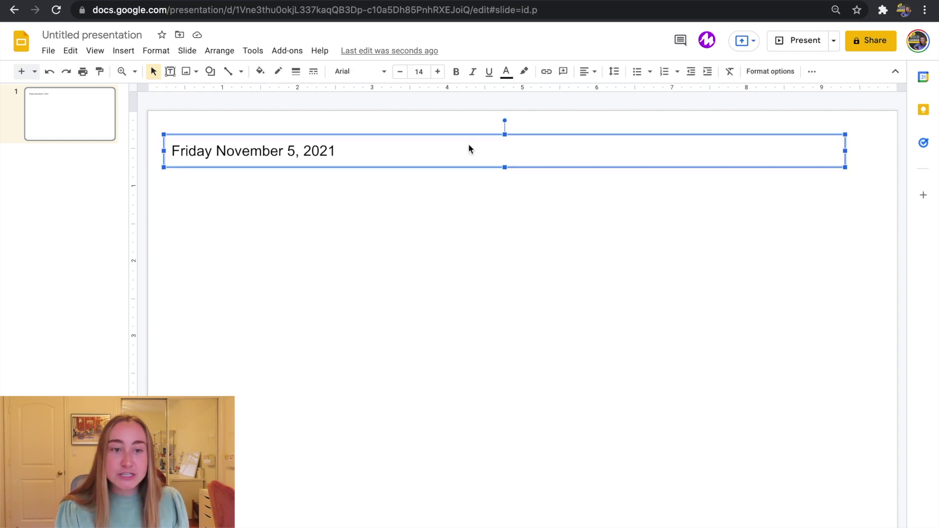
pyautogui.click(379, 75)
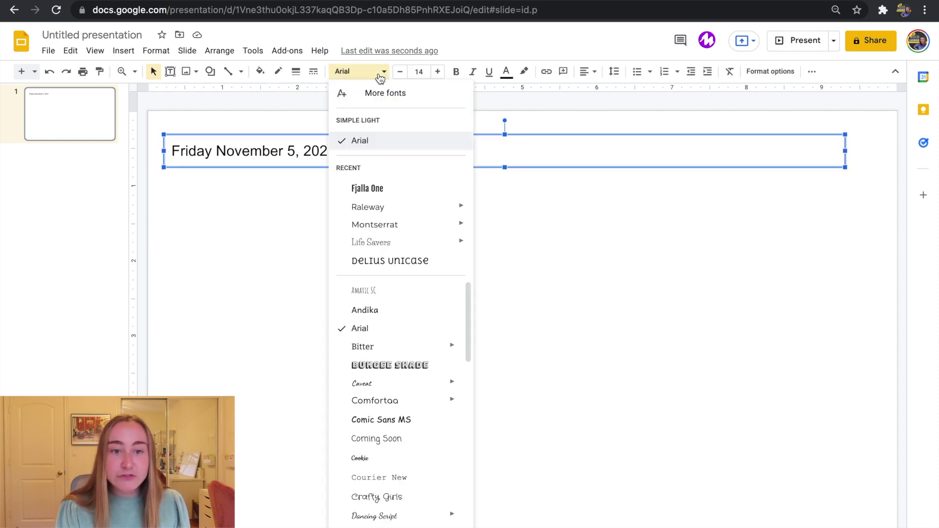
pyautogui.click(425, 191)
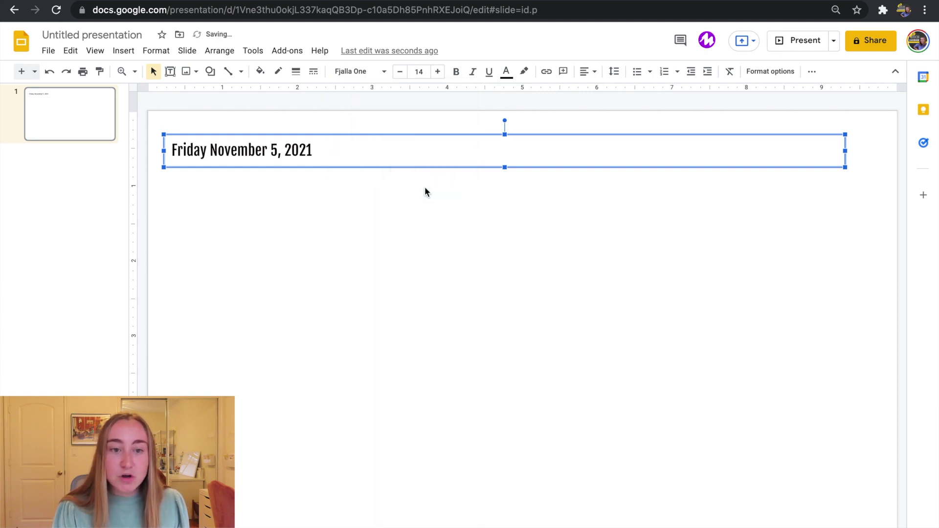
pyautogui.click(423, 72)
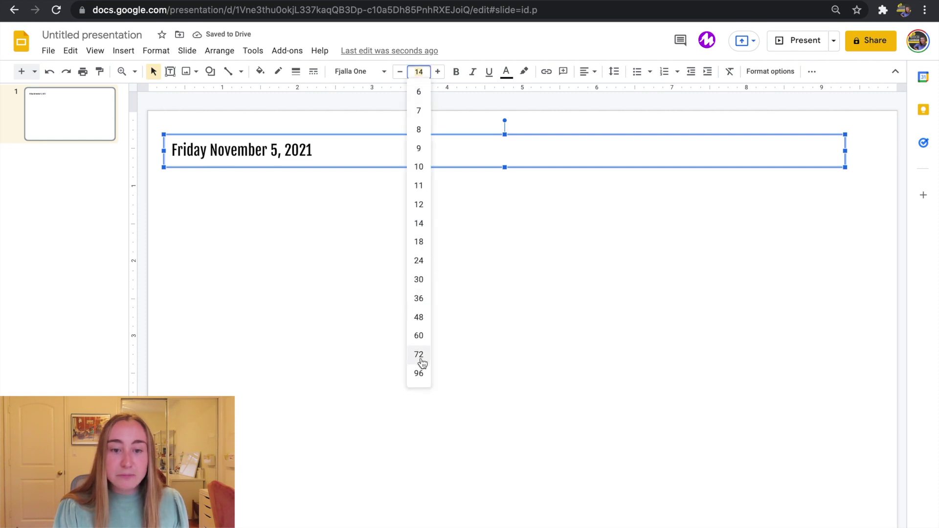
pyautogui.click(420, 337)
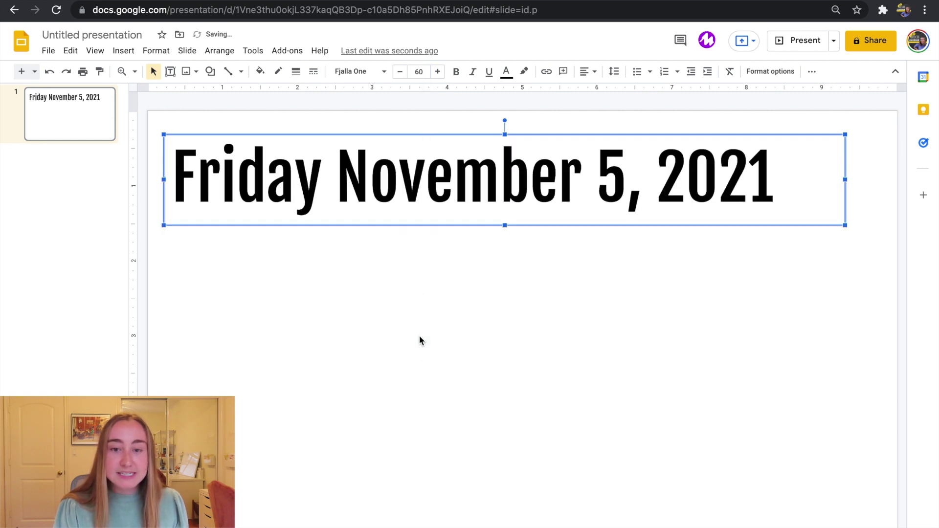
pyautogui.click(420, 337)
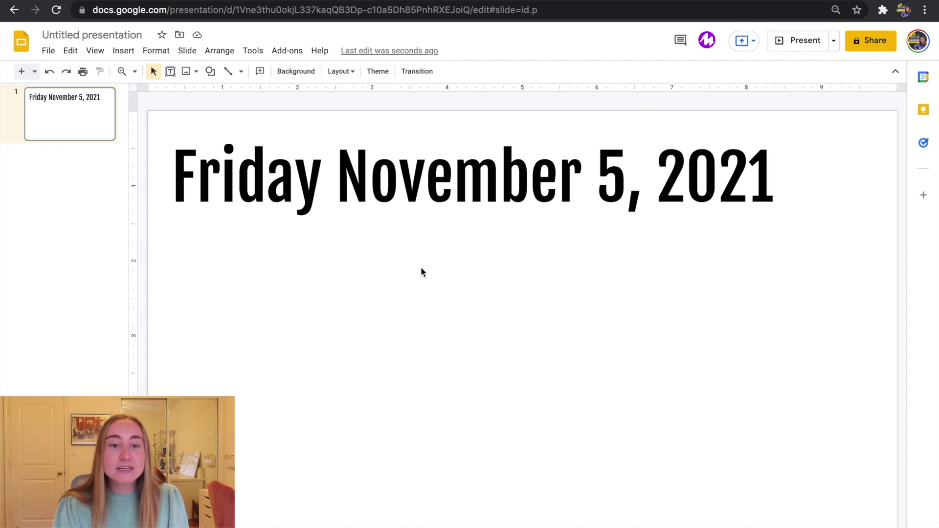
# - Stretch the date box from the slide's left edge to its right edge and center the text
pyautogui.click(419, 223)
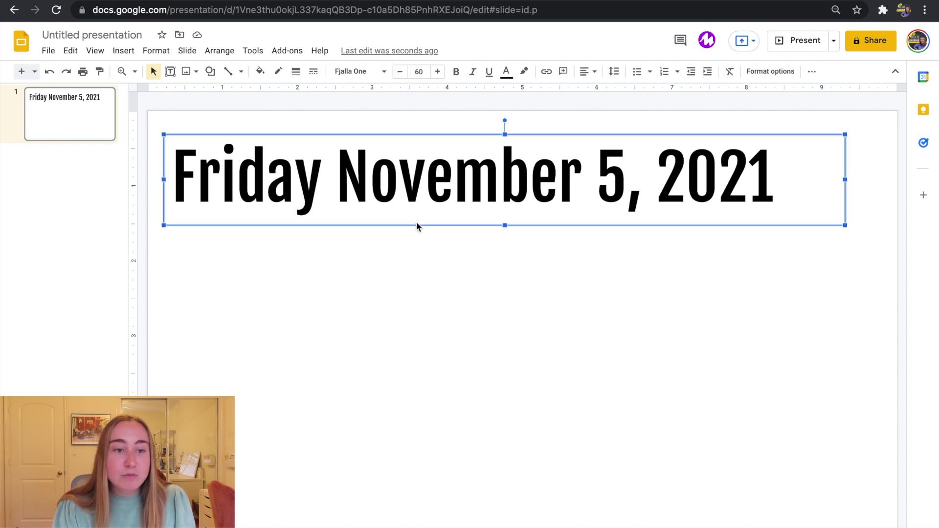
pyautogui.moveTo(409, 221); pyautogui.dragTo(403, 221)
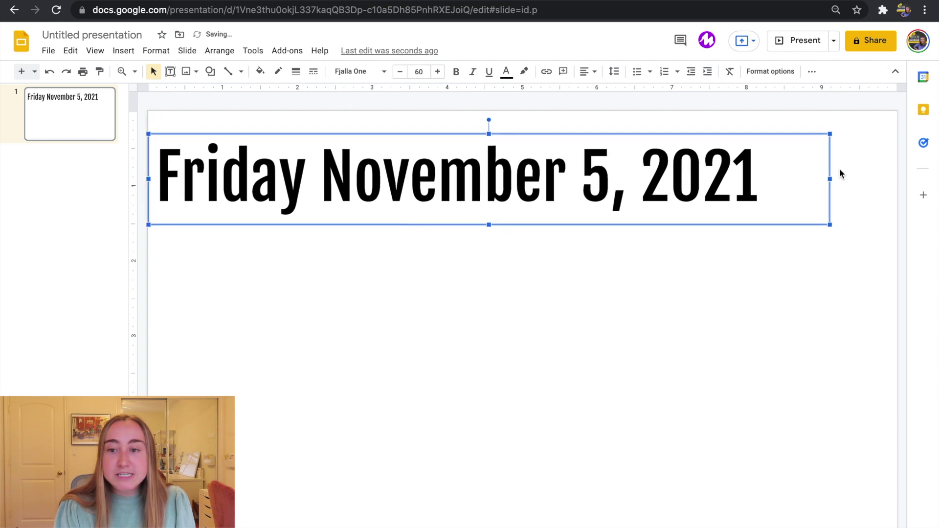
pyautogui.moveTo(831, 178); pyautogui.dragTo(897, 182)
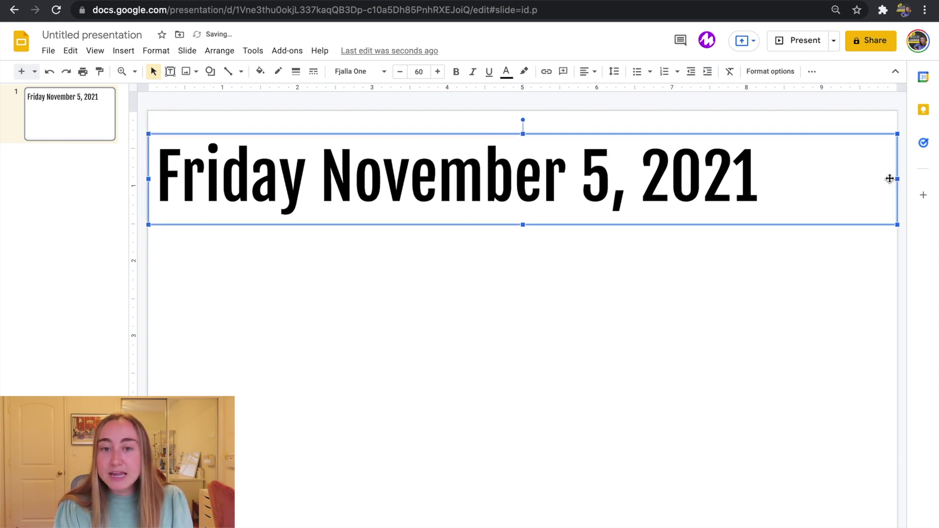
pyautogui.click(591, 74)
pyautogui.click(604, 91)
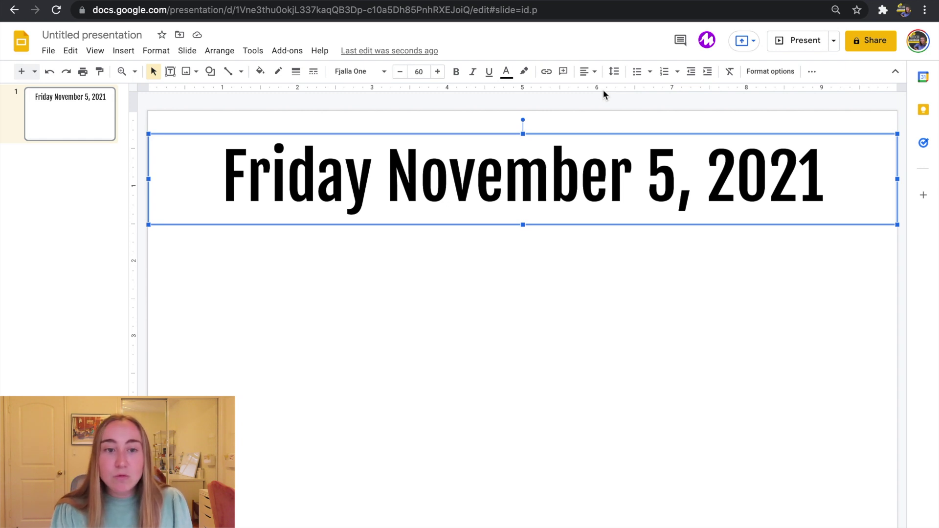
# - Fill the date box with black and make the date text white
pyautogui.click(259, 71)
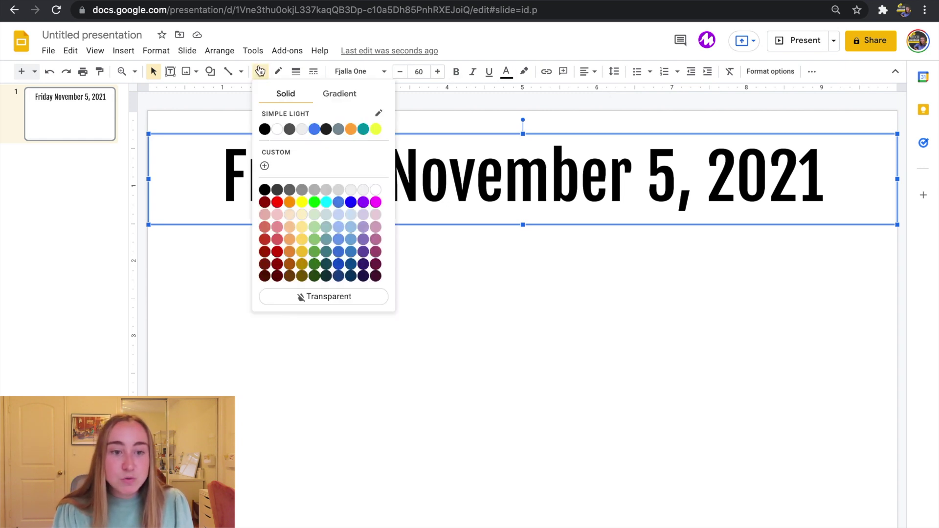
pyautogui.click(265, 129)
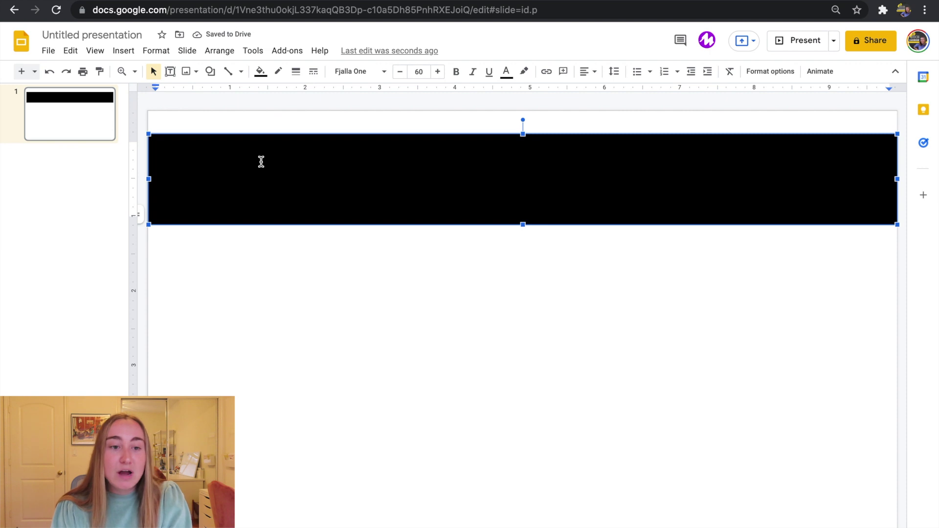
pyautogui.moveTo(199, 161); pyautogui.dragTo(832, 165)
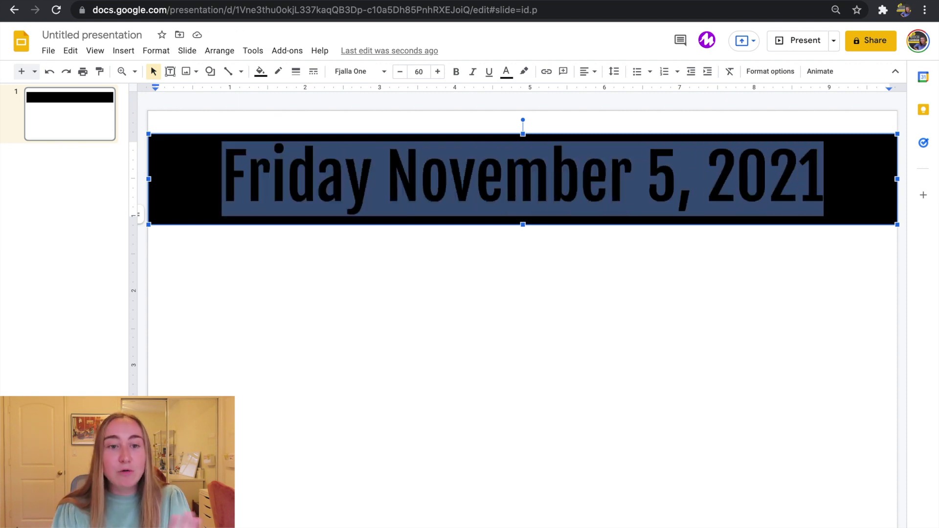
pyautogui.click(507, 74)
pyautogui.click(523, 106)
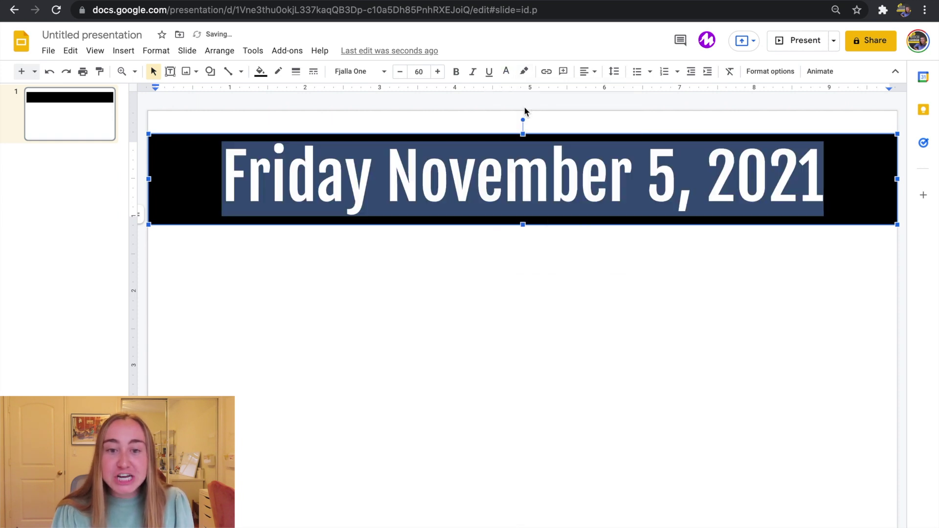
pyautogui.click(517, 305)
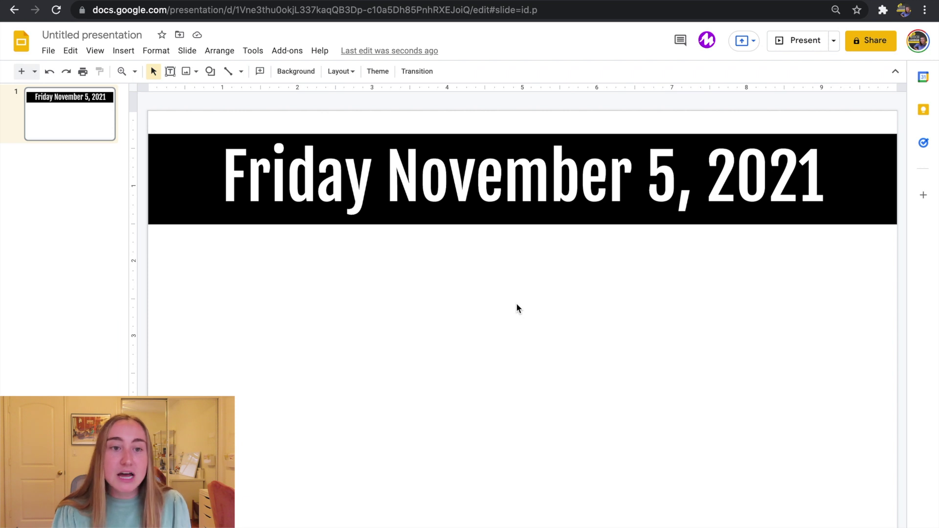
# - Set the slide background color to orange
pyautogui.click(294, 72)
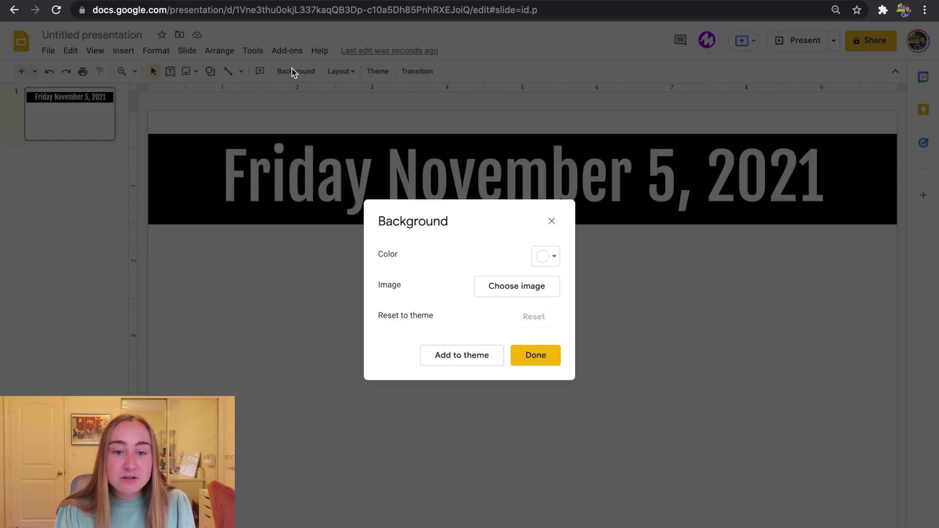
pyautogui.click(544, 260)
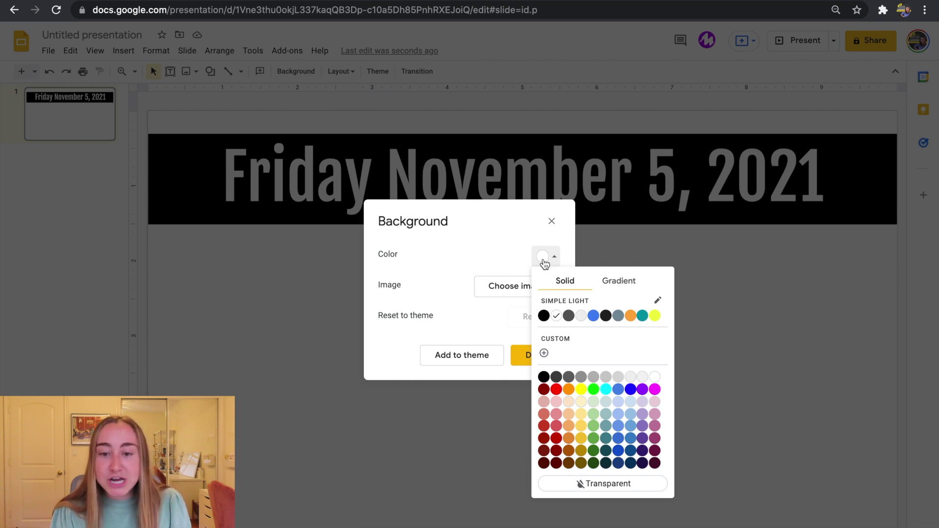
pyautogui.click(630, 316)
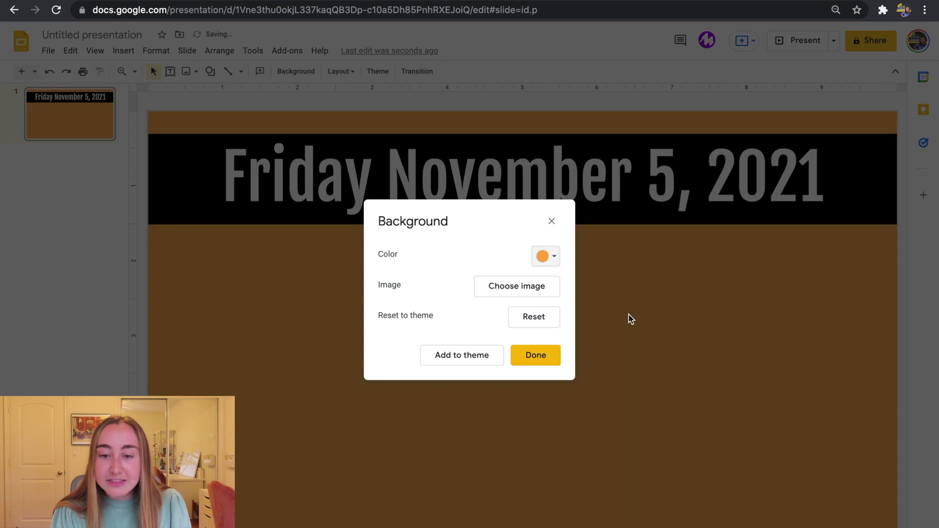
pyautogui.click(533, 361)
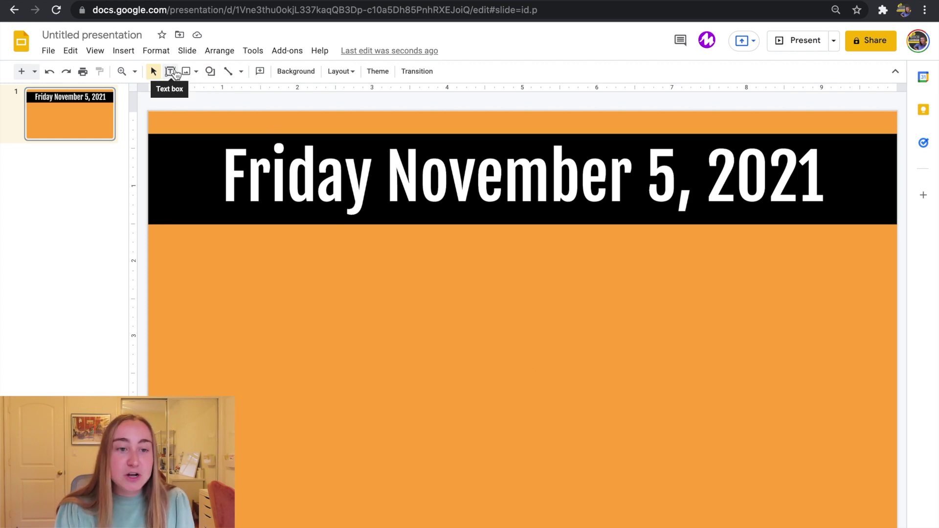
# - Draw a tall rectangle shape on the left side of the slide
pyautogui.click(210, 73)
pyautogui.moveTo(221, 97)
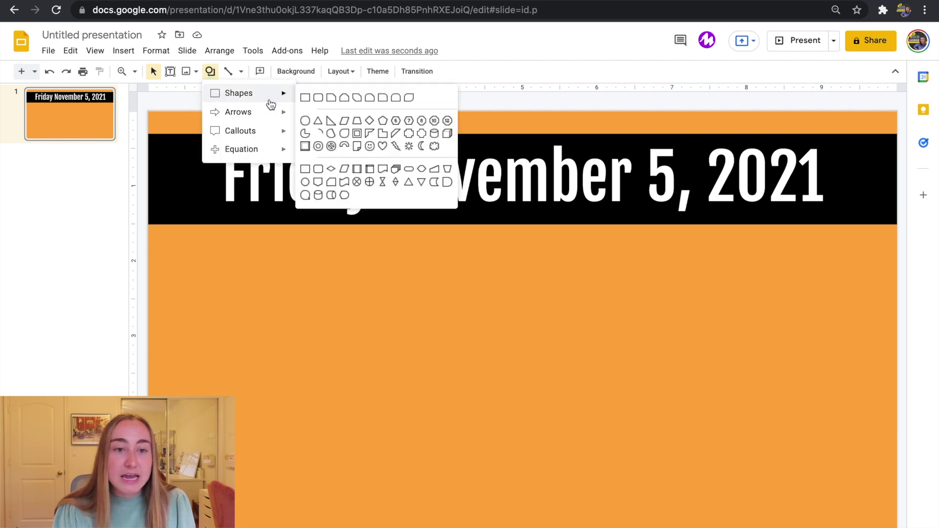
pyautogui.click(305, 98)
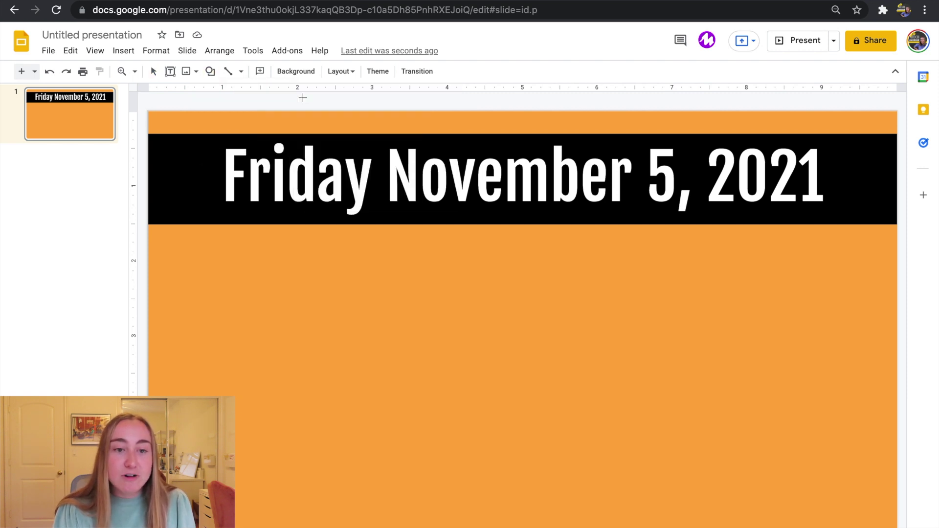
pyautogui.moveTo(198, 182); pyautogui.dragTo(510, 512)
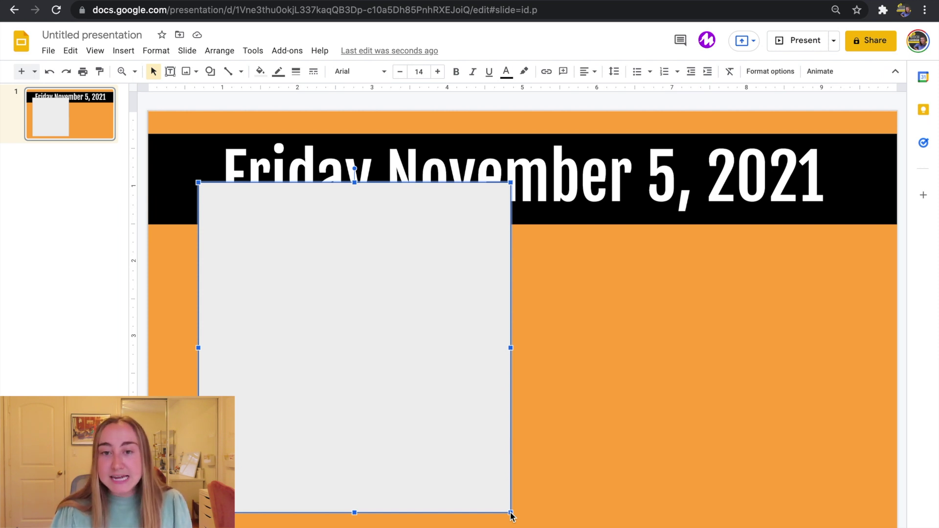
# - Send the rectangle to the back and shift it slightly up and left
pyautogui.rightClick(372, 387)
pyautogui.moveTo(373, 386)
pyautogui.moveTo(395, 362)
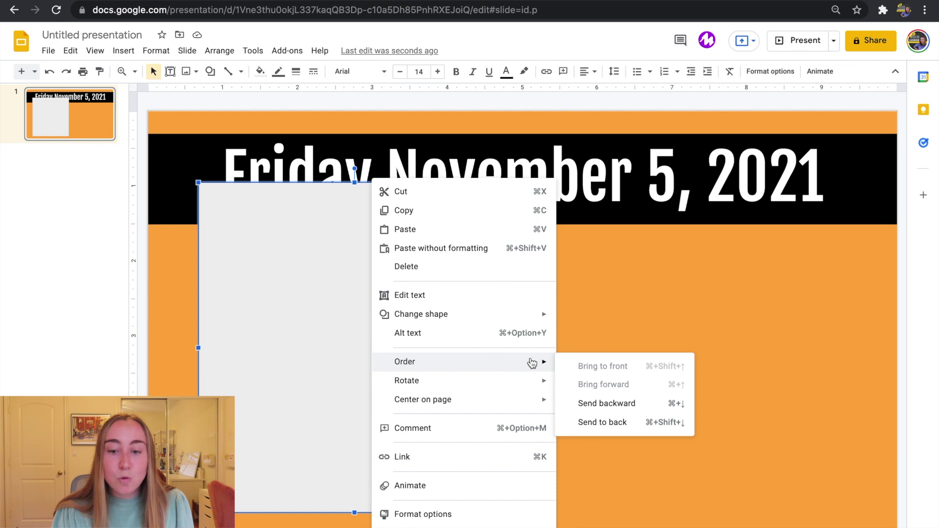
pyautogui.click(611, 428)
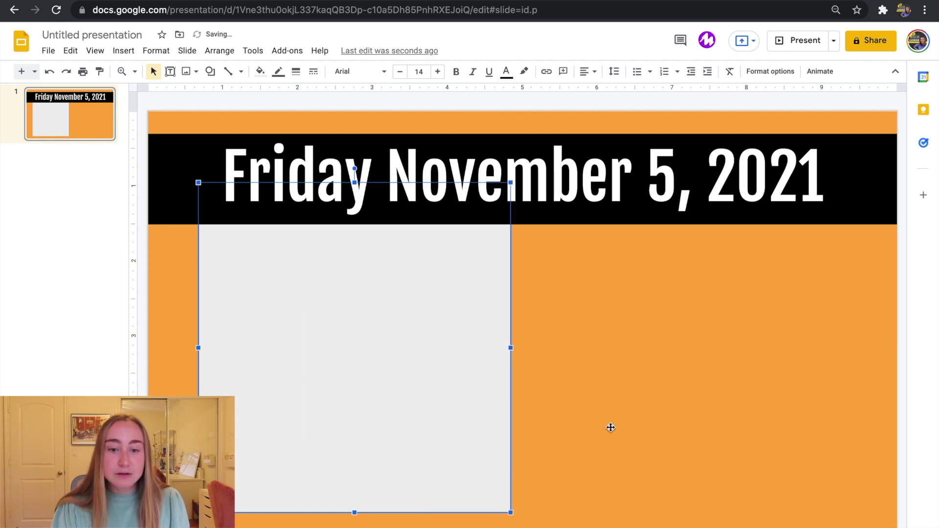
pyautogui.moveTo(444, 363); pyautogui.dragTo(422, 358)
pyautogui.moveTo(422, 359); pyautogui.dragTo(424, 362)
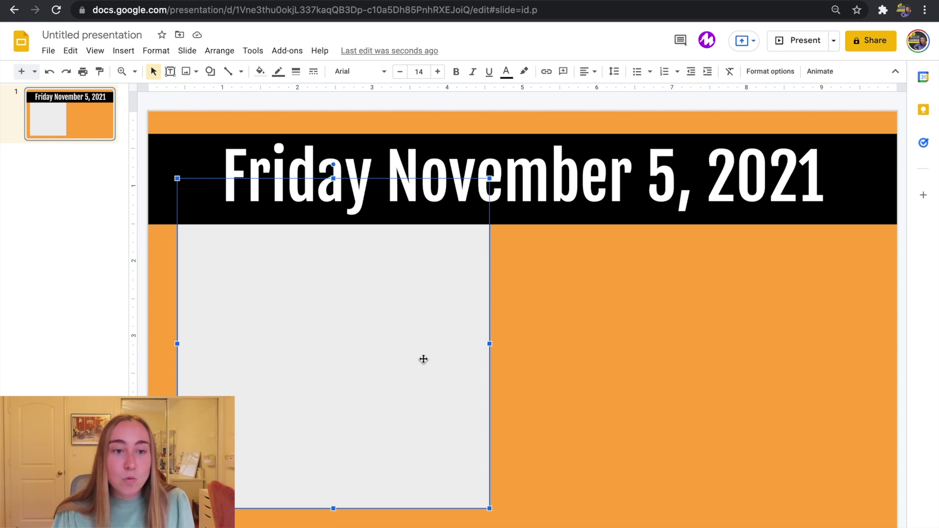
# - Fill the rectangle with white
pyautogui.click(260, 78)
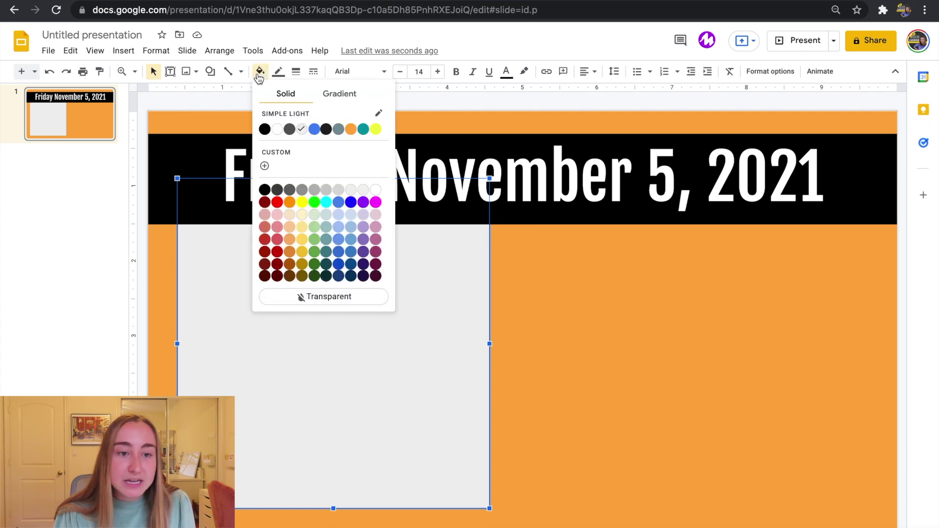
pyautogui.click(277, 129)
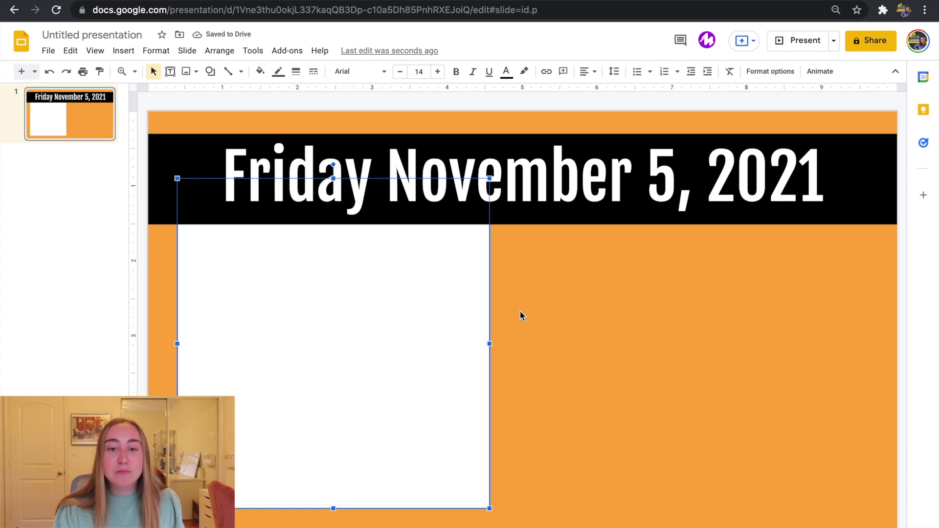
pyautogui.click(554, 337)
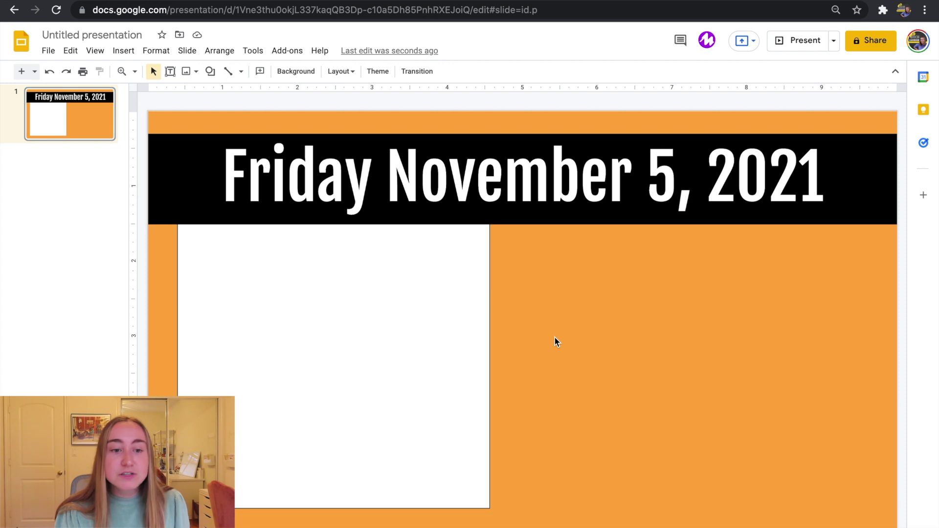
# - Give the white rectangle a brown border color
pyautogui.click(438, 293)
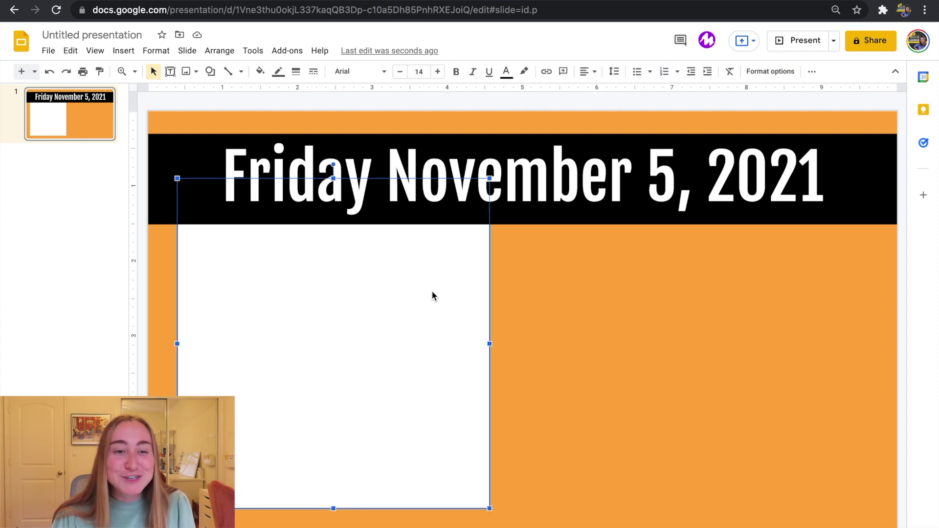
pyautogui.click(279, 73)
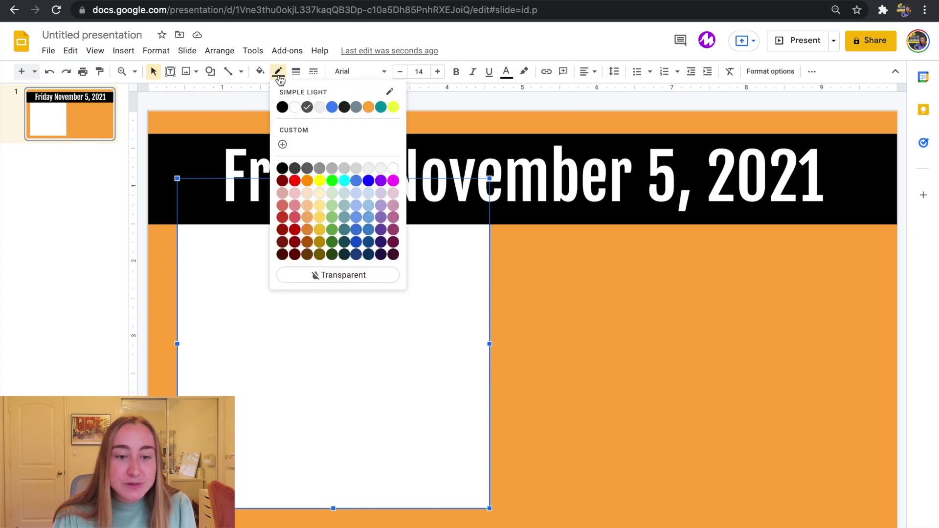
pyautogui.click(307, 242)
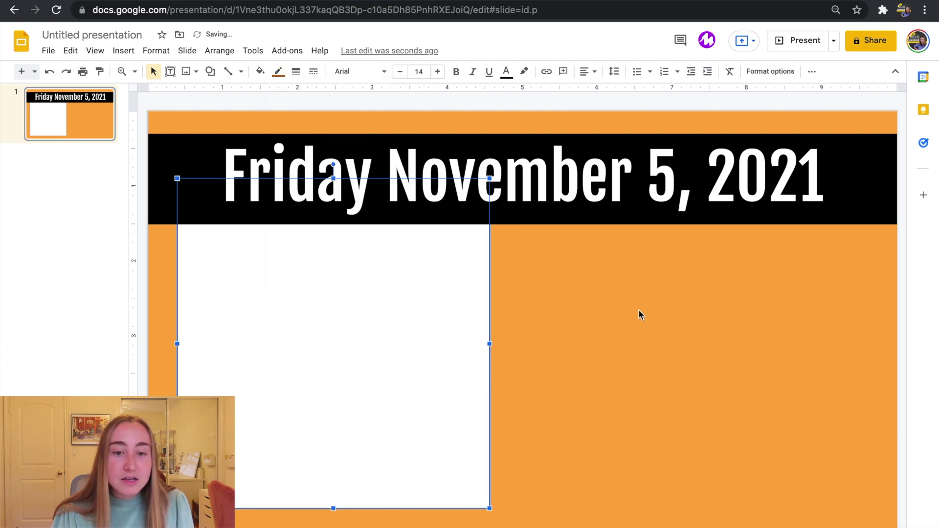
pyautogui.click(654, 313)
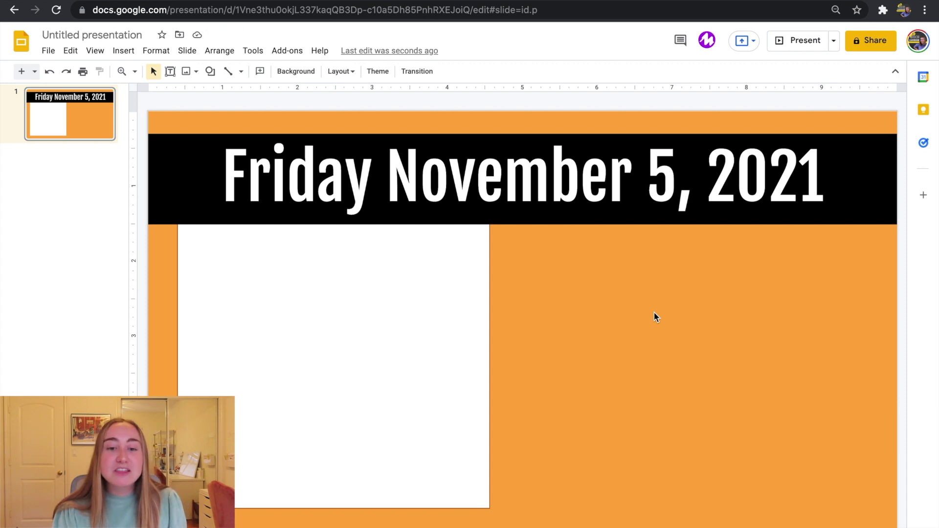
pyautogui.click(404, 294)
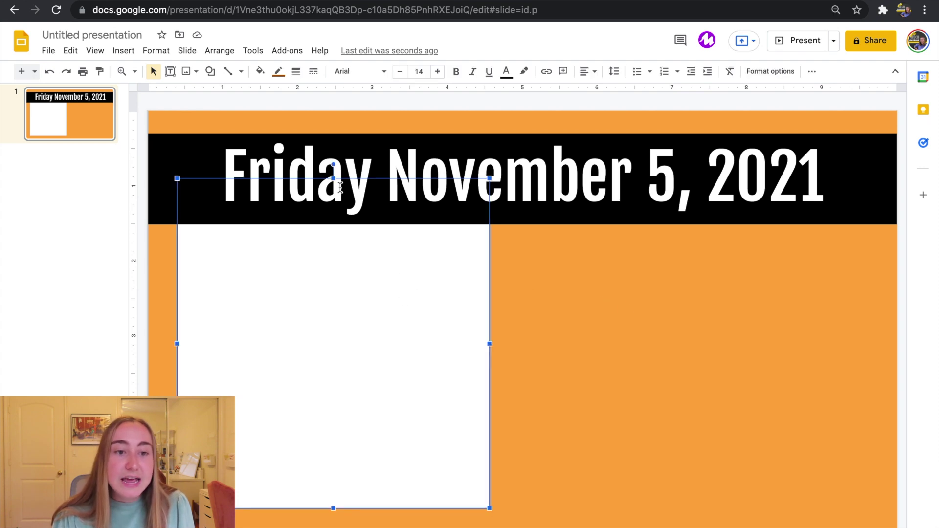
# - Set the box's border to a thick 8px weight, nudge it up, and widen it rightward
pyautogui.click(298, 74)
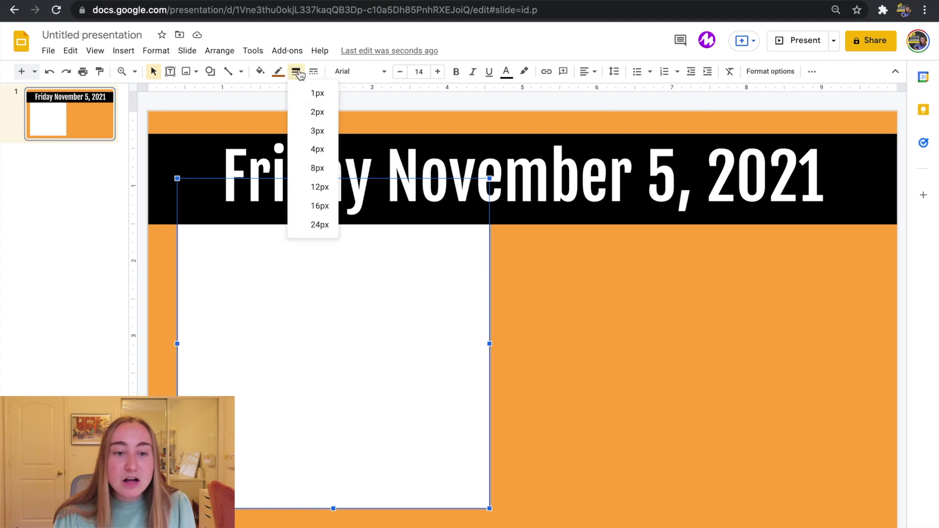
pyautogui.click(314, 169)
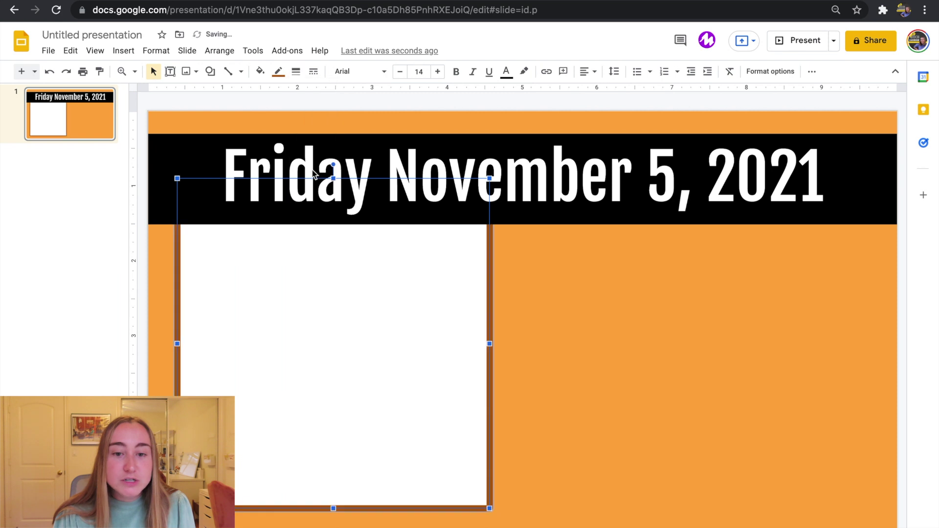
pyautogui.moveTo(339, 313); pyautogui.dragTo(340, 303)
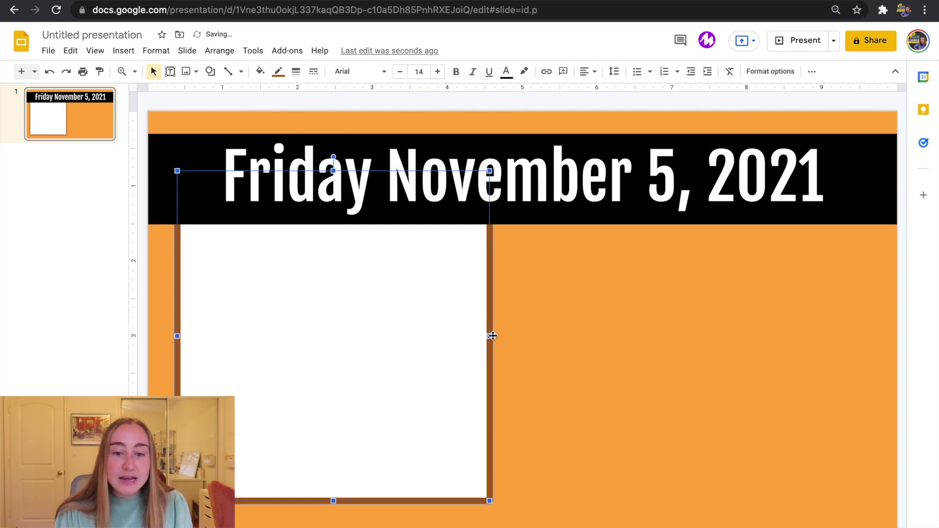
pyautogui.moveTo(491, 336); pyautogui.dragTo(507, 337)
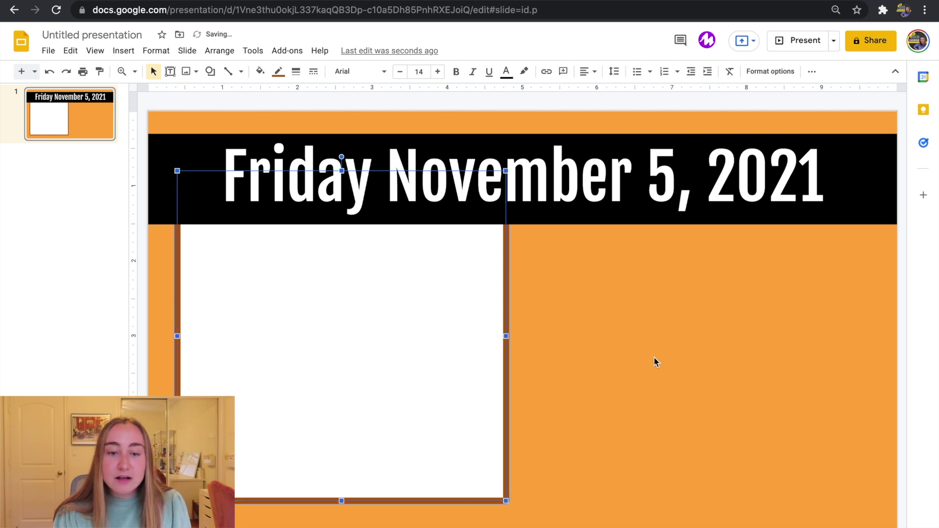
pyautogui.click(655, 360)
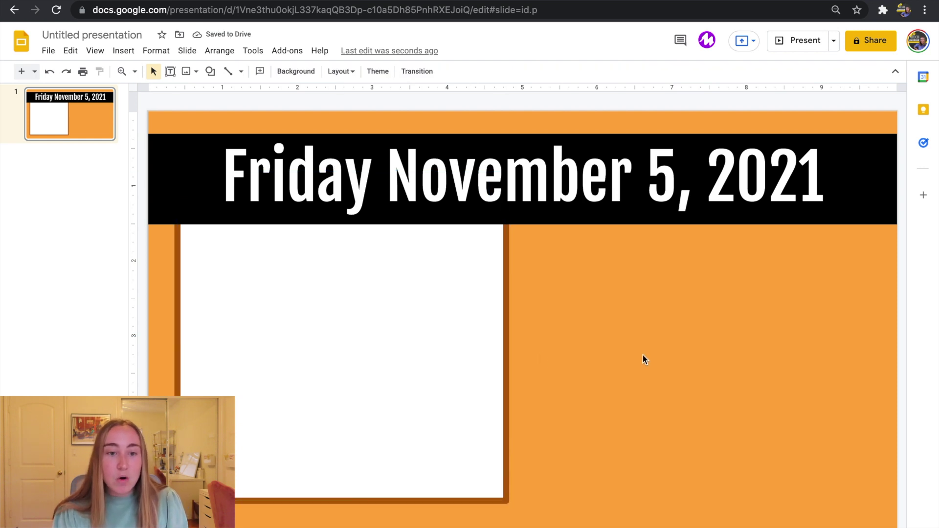
pyautogui.click(439, 344)
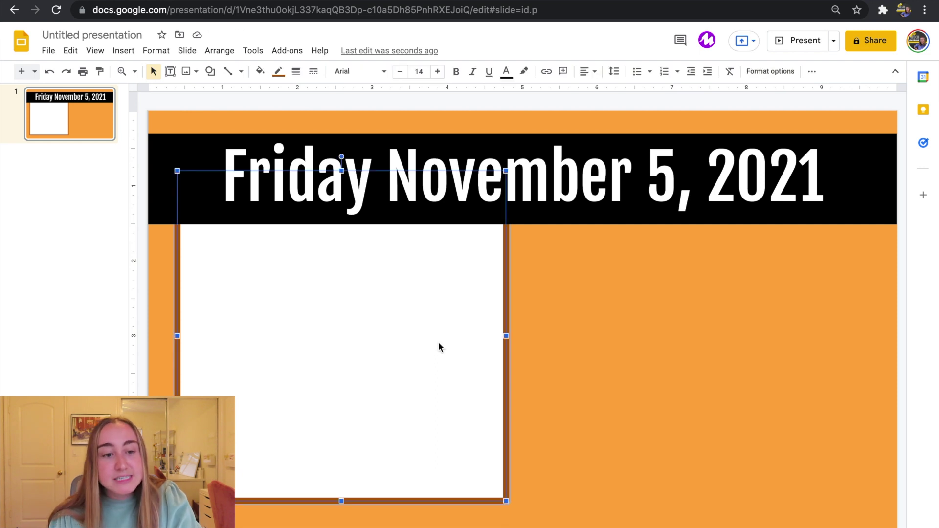
# - Duplicate the brown-bordered box onto the slide's right half and send the copy behind the date banner
pyautogui.hotkey('ctrl', 'd')
pyautogui.moveTo(439, 343); pyautogui.dragTo(787, 327)
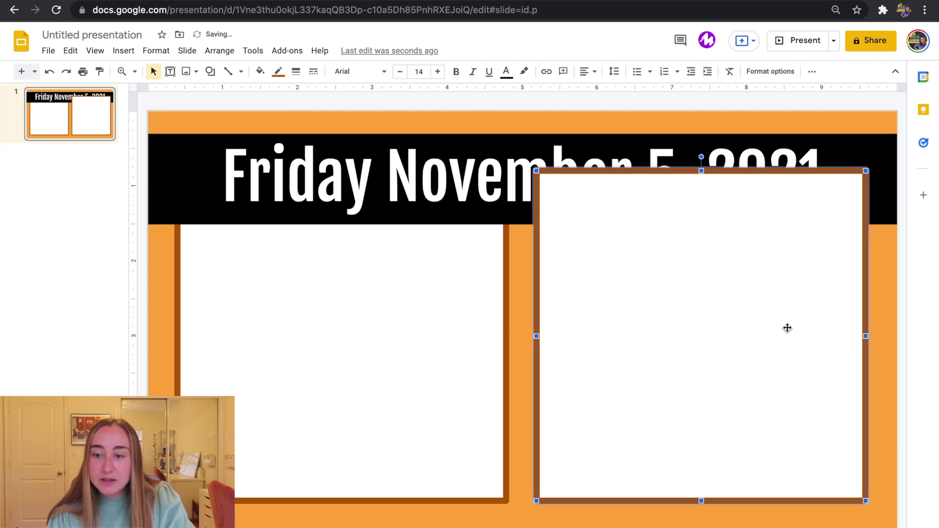
pyautogui.rightClick(658, 397)
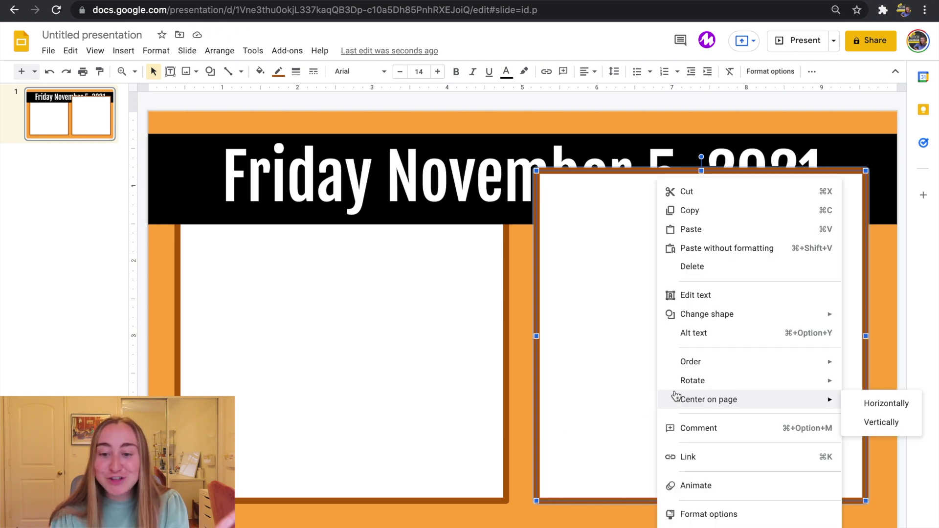
pyautogui.moveTo(682, 382)
pyautogui.moveTo(685, 364)
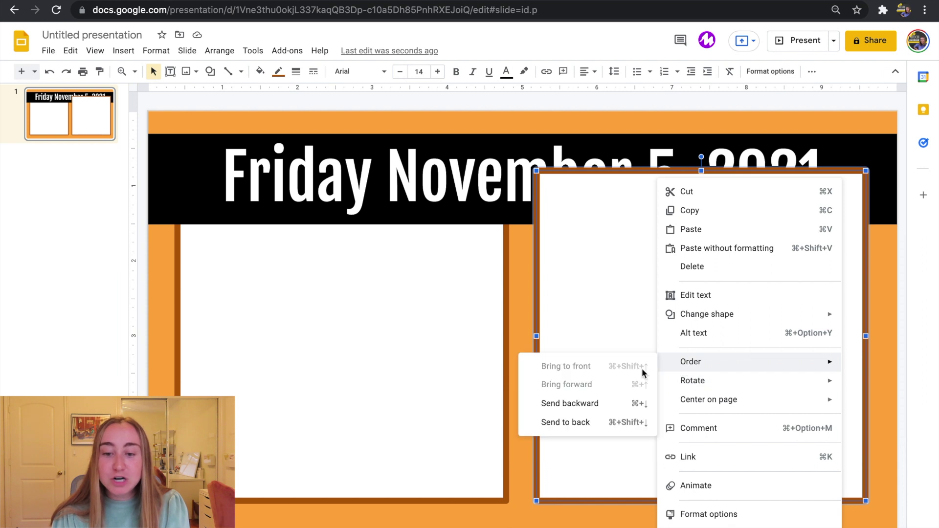
pyautogui.click(614, 427)
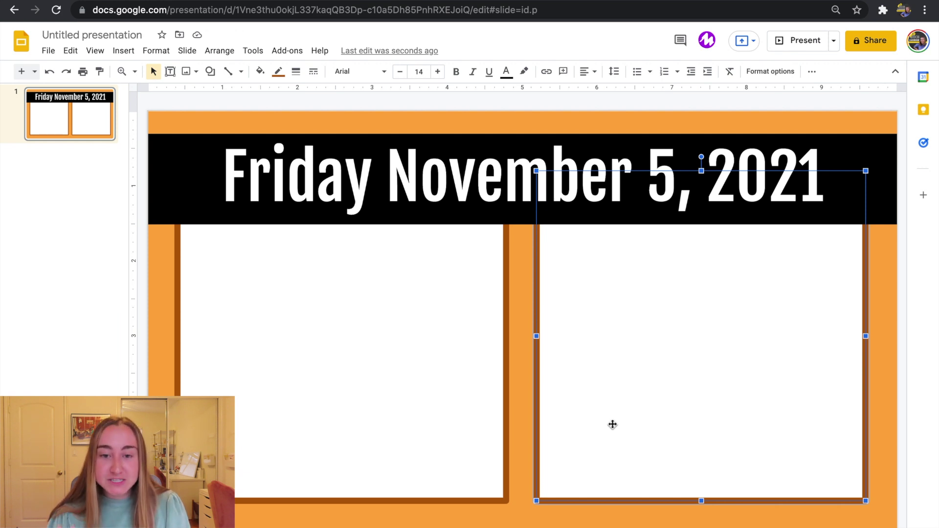
# - Select both bordered boxes and nudge them onto the slide's horizontal centre guide, then deselect
pyautogui.keyDown('shift'); pyautogui.click(424, 355); pyautogui.keyUp('shift')
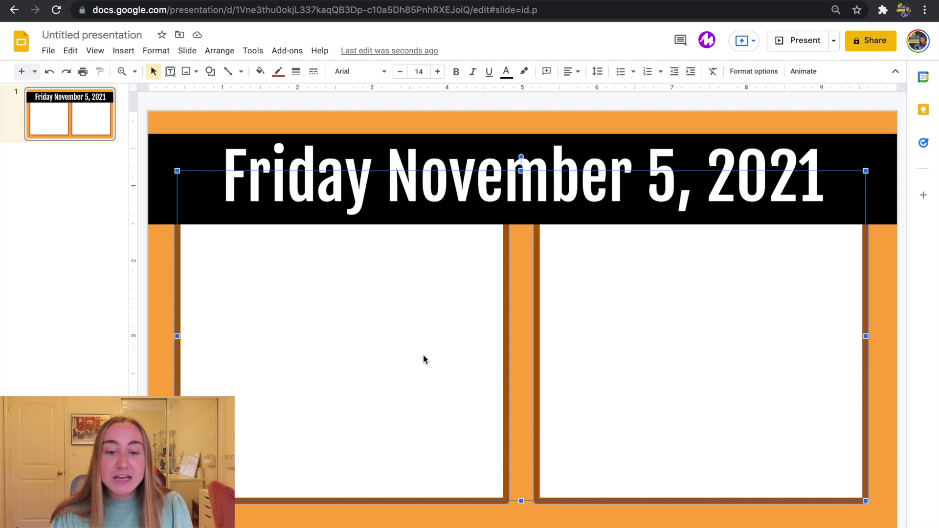
pyautogui.moveTo(426, 360); pyautogui.dragTo(427, 359)
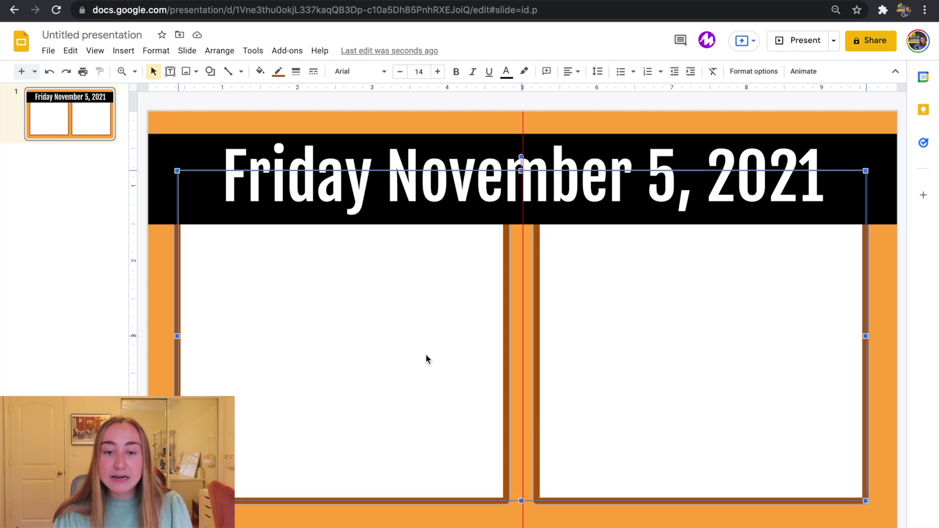
pyautogui.moveTo(426, 360); pyautogui.dragTo(425, 358)
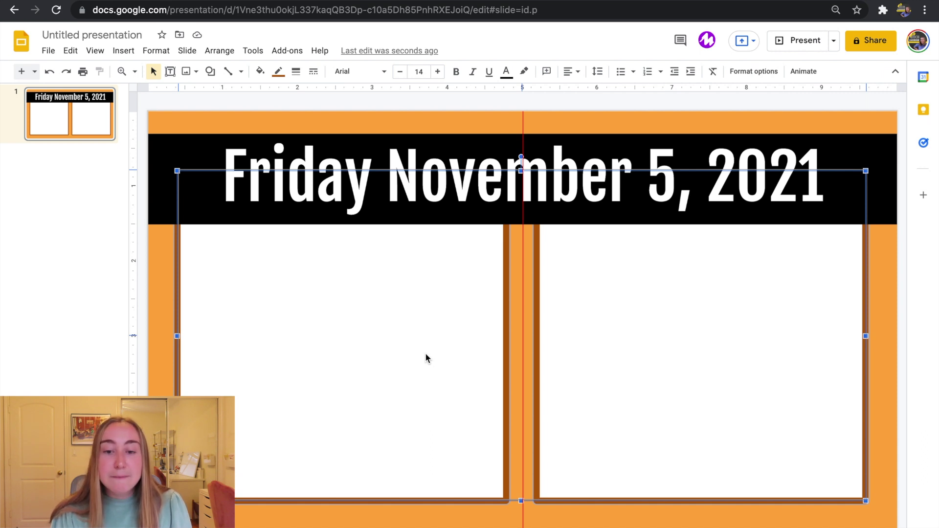
pyautogui.moveTo(425, 359); pyautogui.dragTo(425, 358)
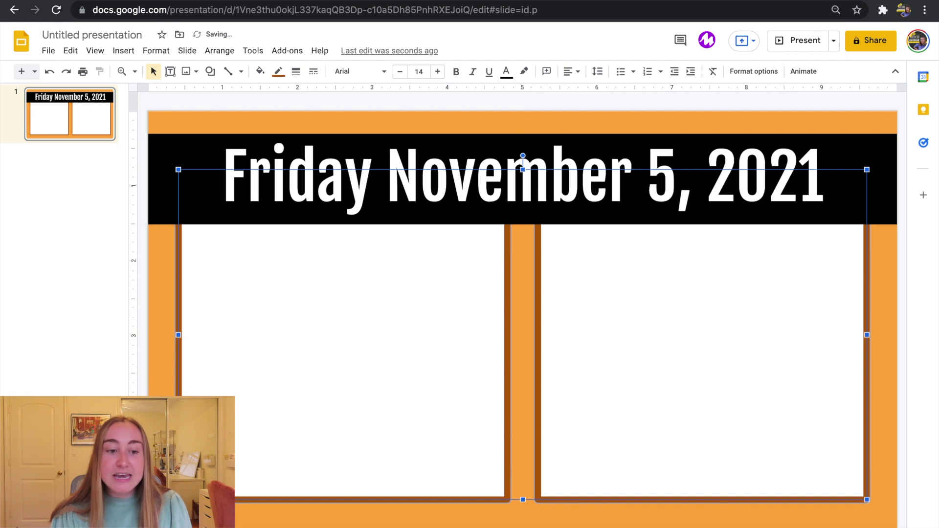
pyautogui.press('Escape')
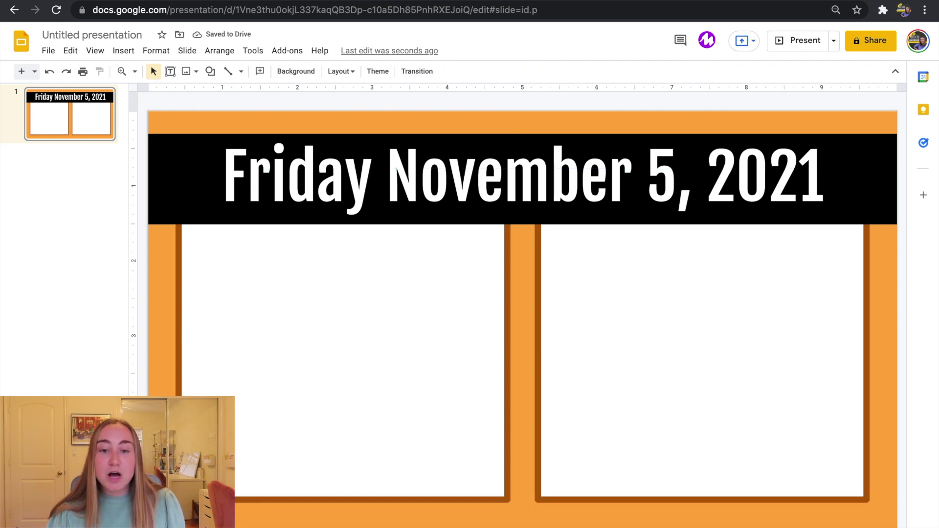